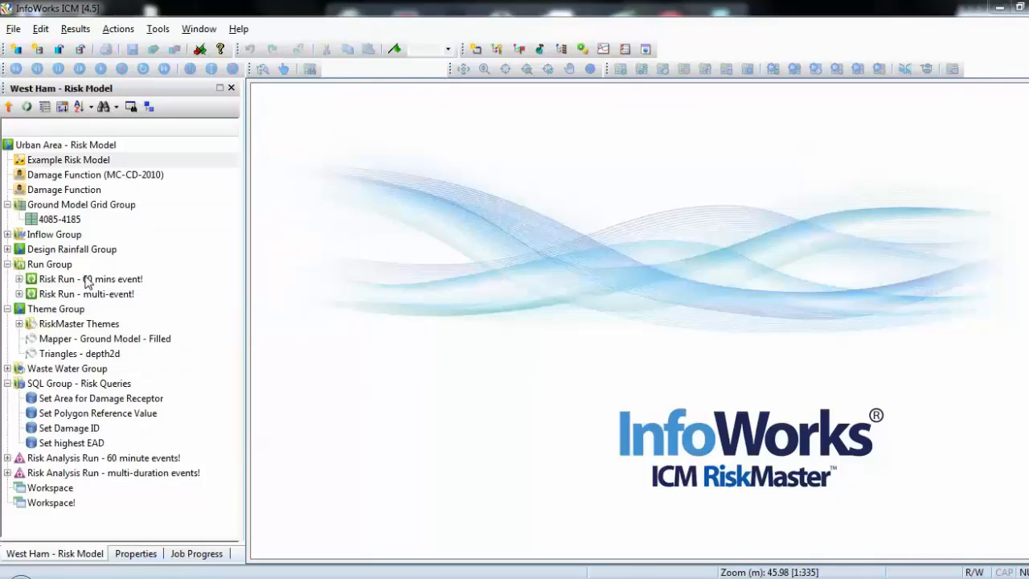
Open the 'Risk Run - 60 mins event!' run and re-run its simulations on 64-bit Servers (3 free slots).
{"action": "left_click_drag", "start_coordinate": [82, 280], "coordinate": [409, 278]}
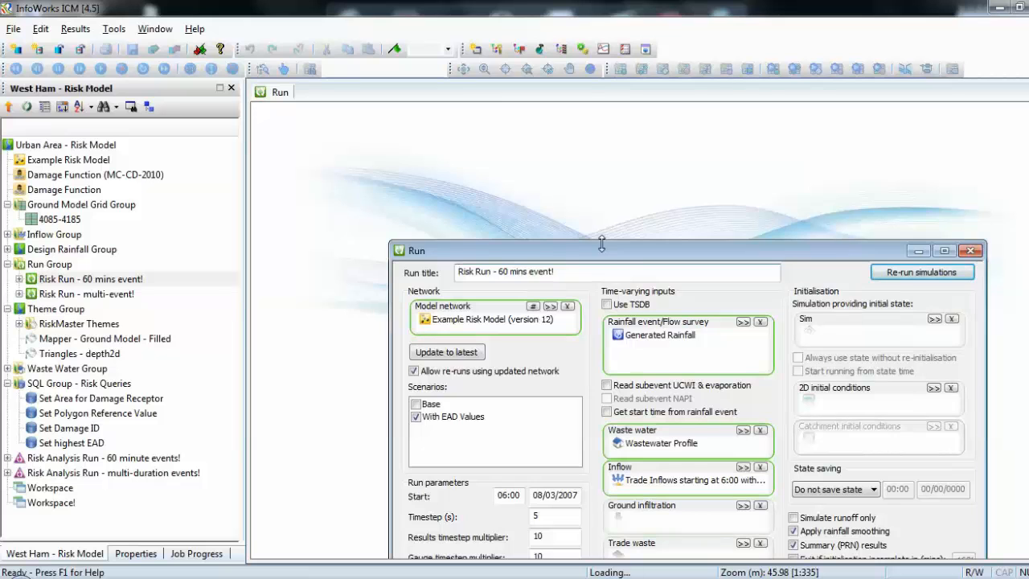
{"action": "left_click_drag", "start_coordinate": [610, 256], "coordinate": [563, 118]}
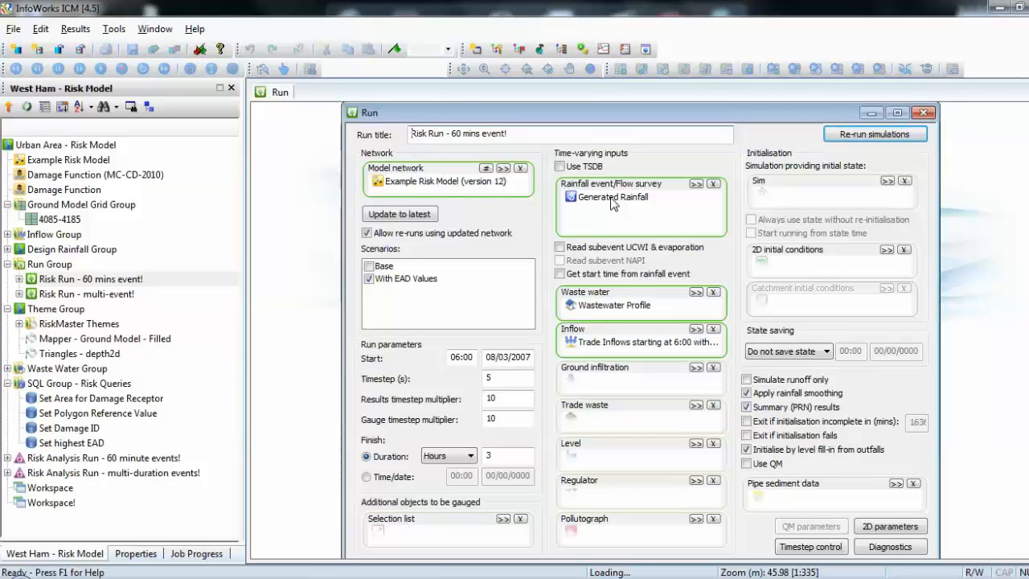
{"action": "left_click", "coordinate": [883, 136]}
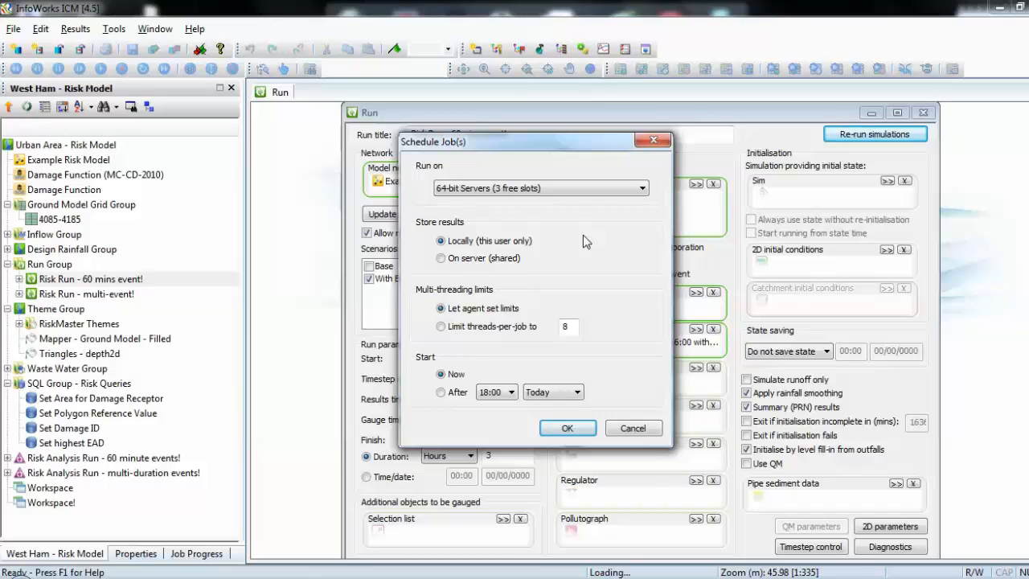
{"action": "left_click", "coordinate": [576, 189]}
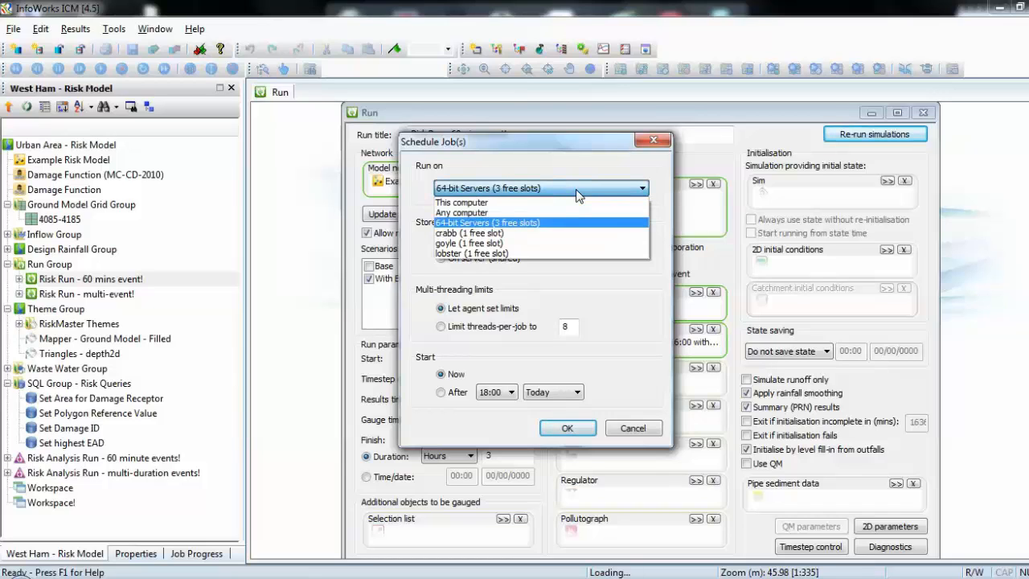
{"action": "left_click", "coordinate": [520, 225]}
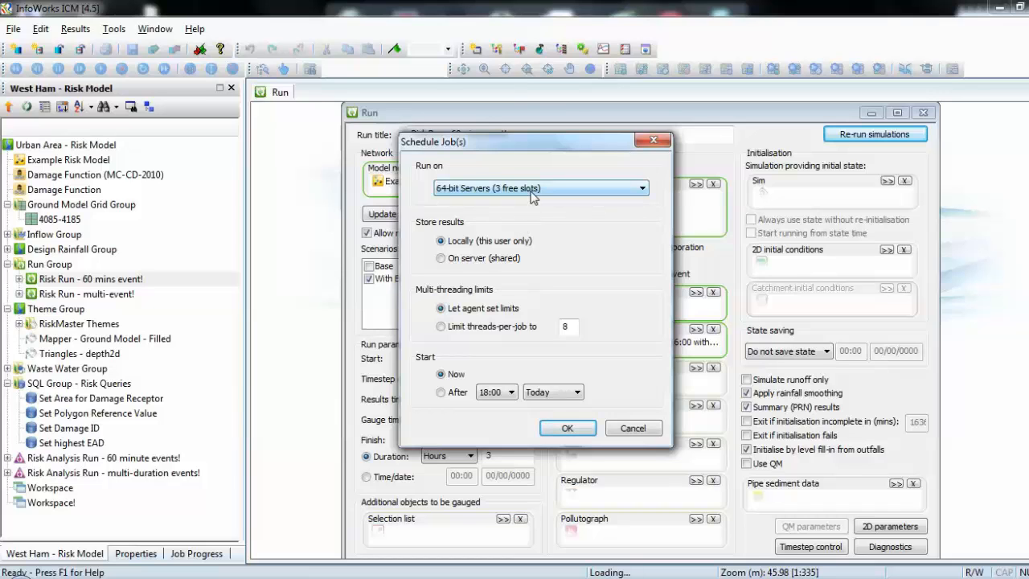
{"action": "left_click", "coordinate": [568, 430]}
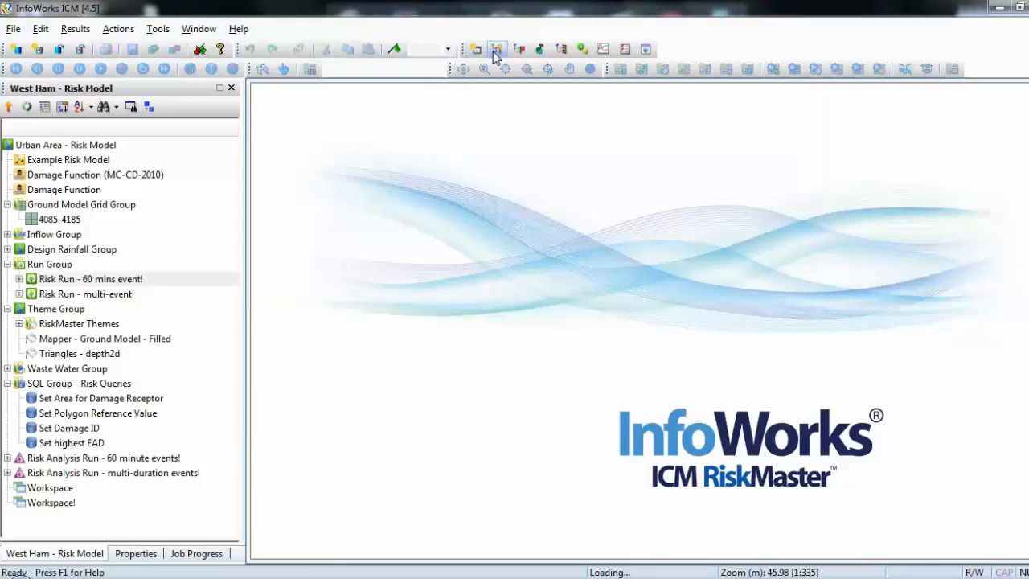
Open the Job Control window and refresh the job list to monitor the simulations.
{"action": "left_click", "coordinate": [583, 48]}
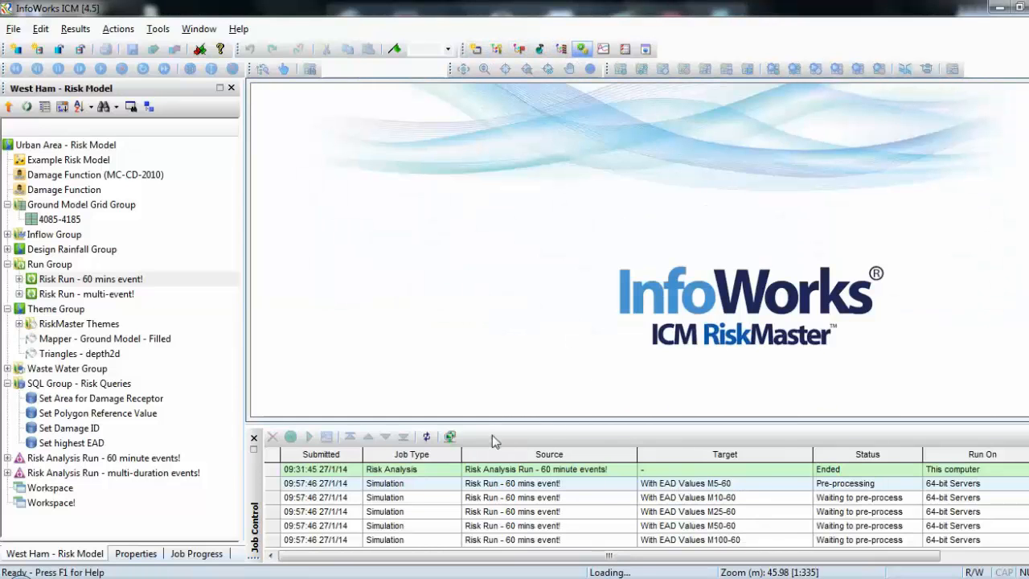
{"action": "left_click", "coordinate": [431, 437]}
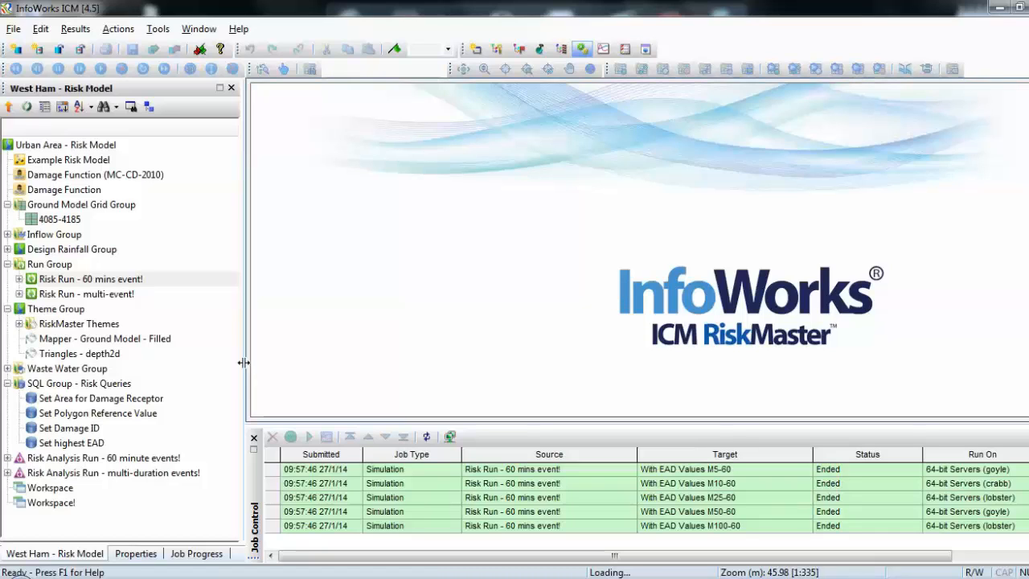
Re-run the 'Risk Analysis Run - 60 minute events!' on this computer and close the Job Control window.
{"action": "left_click", "coordinate": [90, 461]}
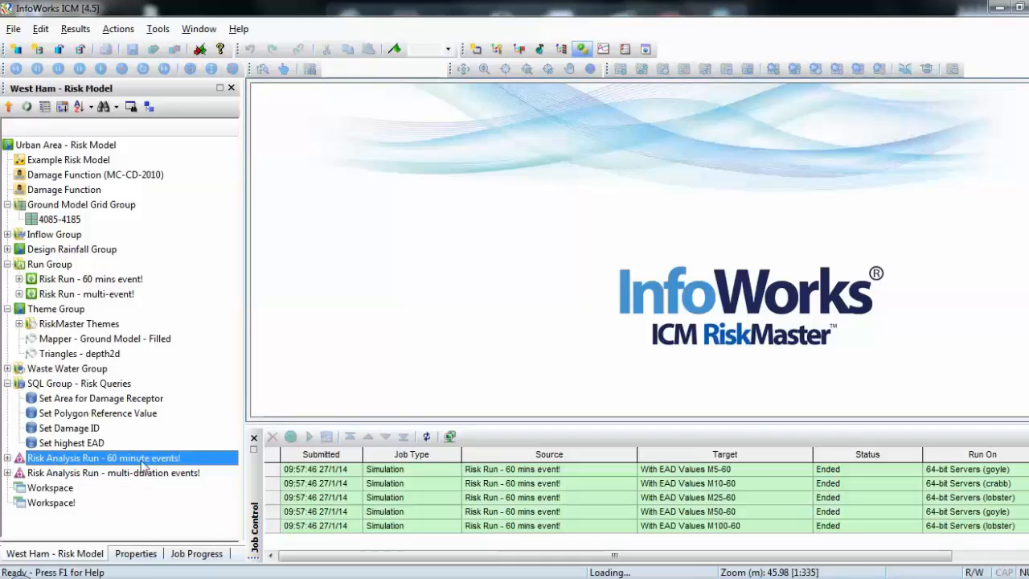
{"action": "left_click_drag", "start_coordinate": [59, 461], "coordinate": [452, 333]}
{"action": "left_click_drag", "start_coordinate": [588, 221], "coordinate": [602, 153]}
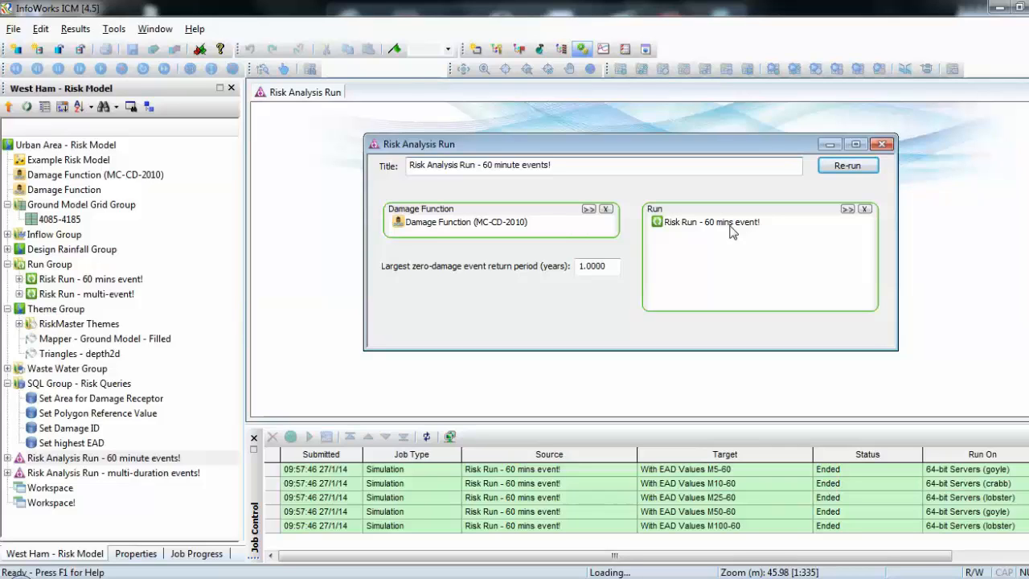
{"action": "left_click", "coordinate": [840, 168]}
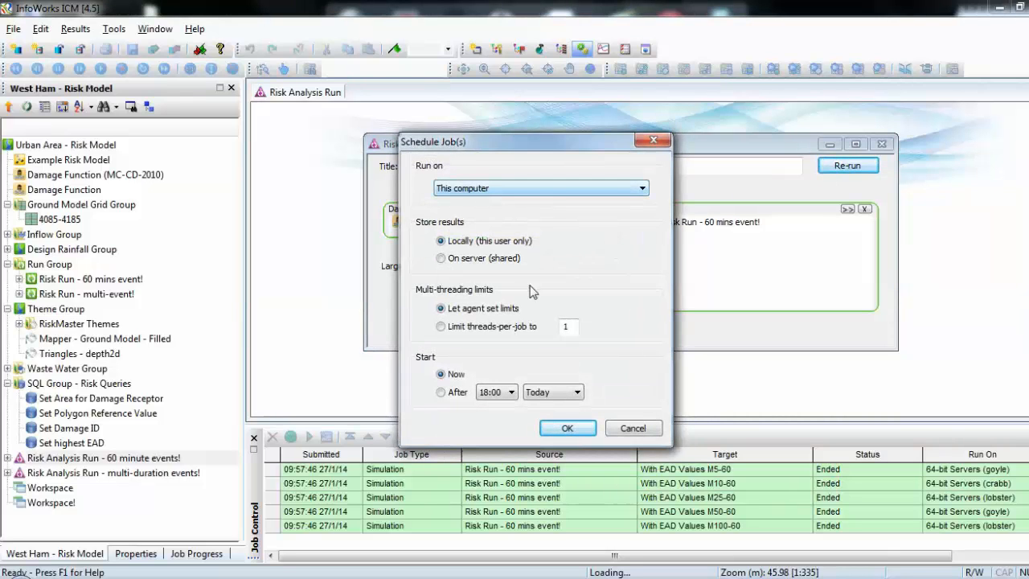
{"action": "left_click", "coordinate": [568, 429]}
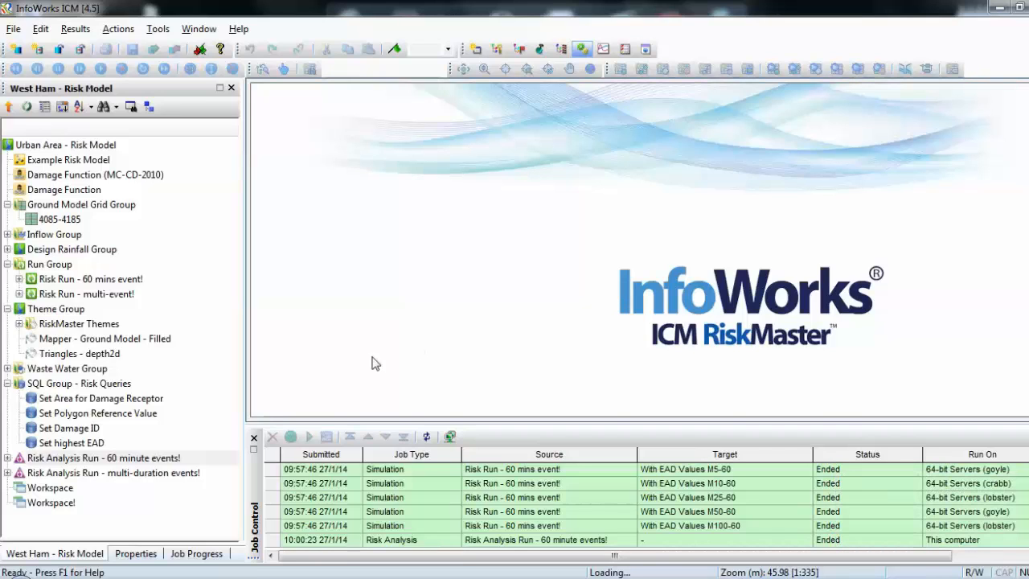
{"action": "left_click", "coordinate": [254, 439]}
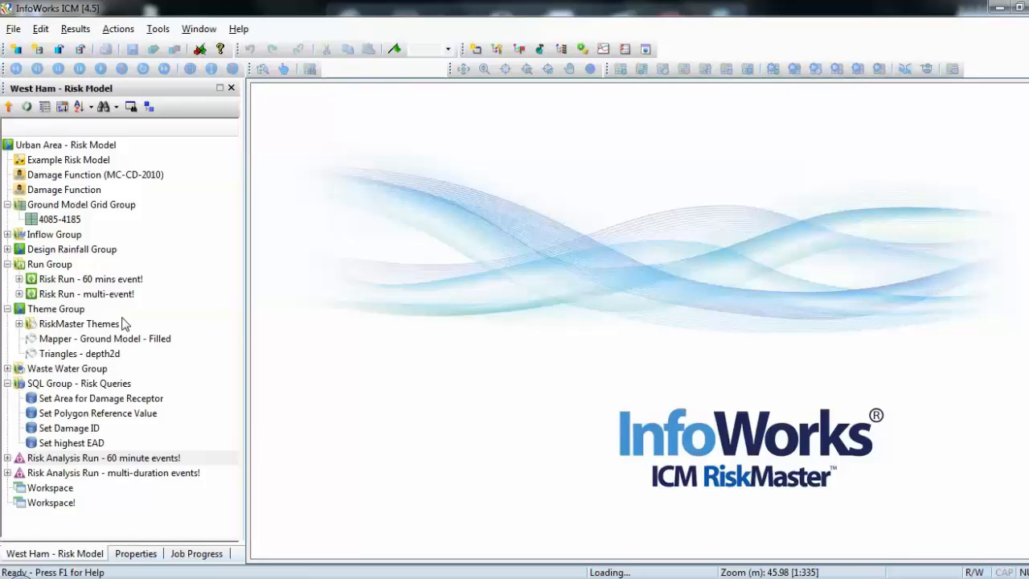
Expand the 60 mins event risk run results and open the Workspace.
{"action": "left_click", "coordinate": [17, 278]}
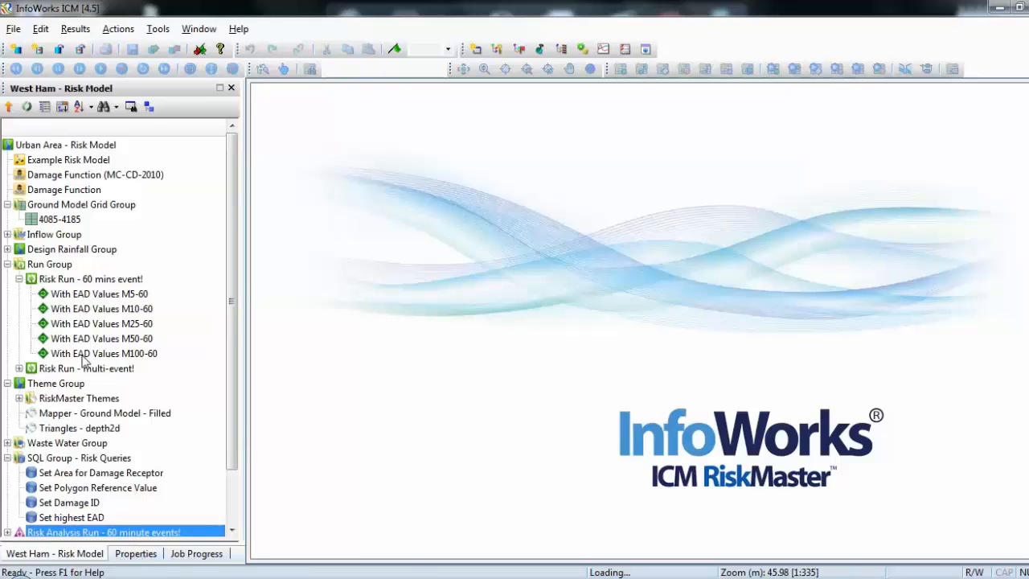
{"action": "scroll", "coordinate": [229, 383], "scroll_direction": "down", "scroll_amount": 2}
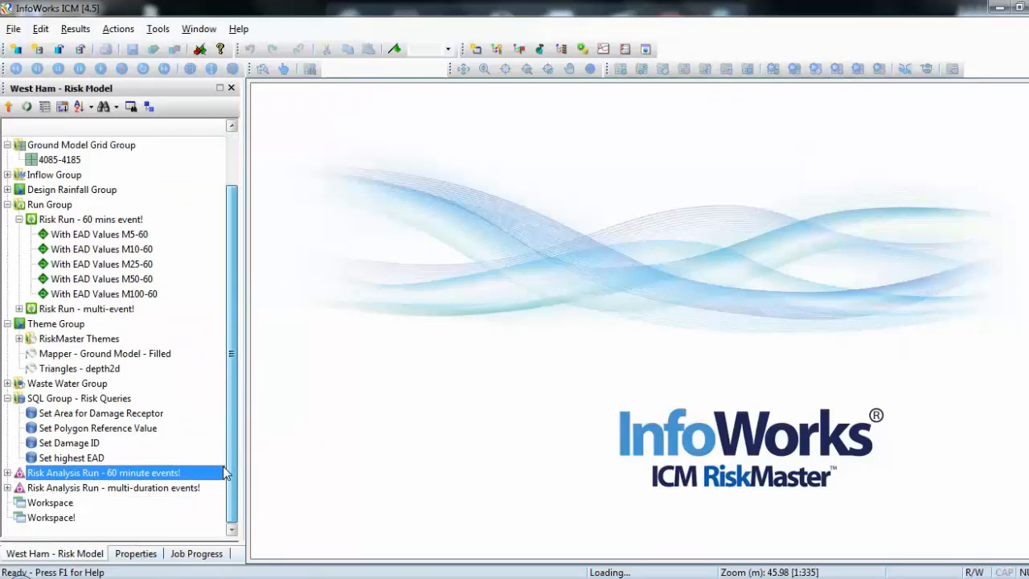
{"action": "left_click", "coordinate": [56, 505]}
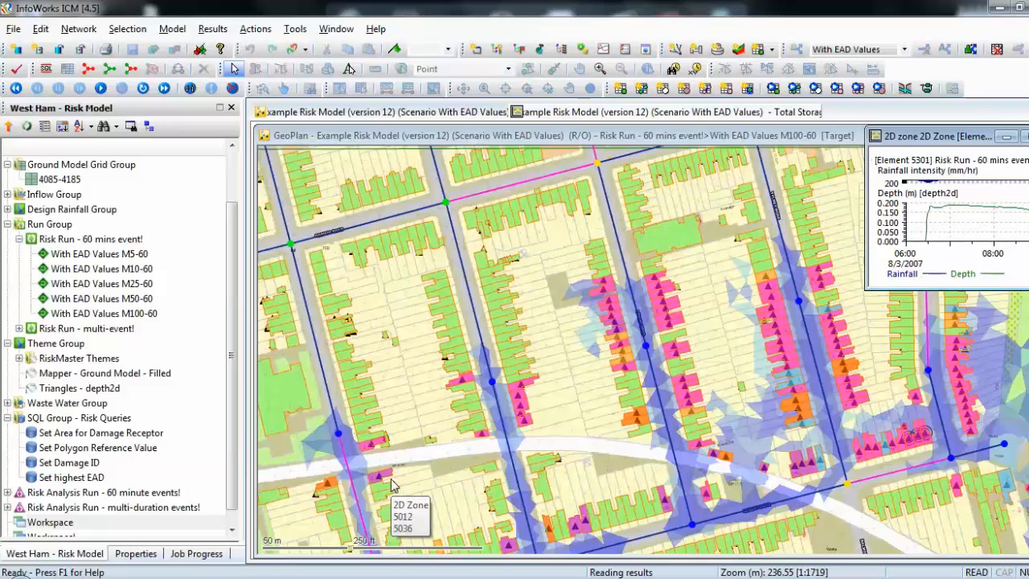
Pan and zoom the GeoPlan to examine the flooded area and damage receptors.
{"action": "left_click", "coordinate": [600, 76]}
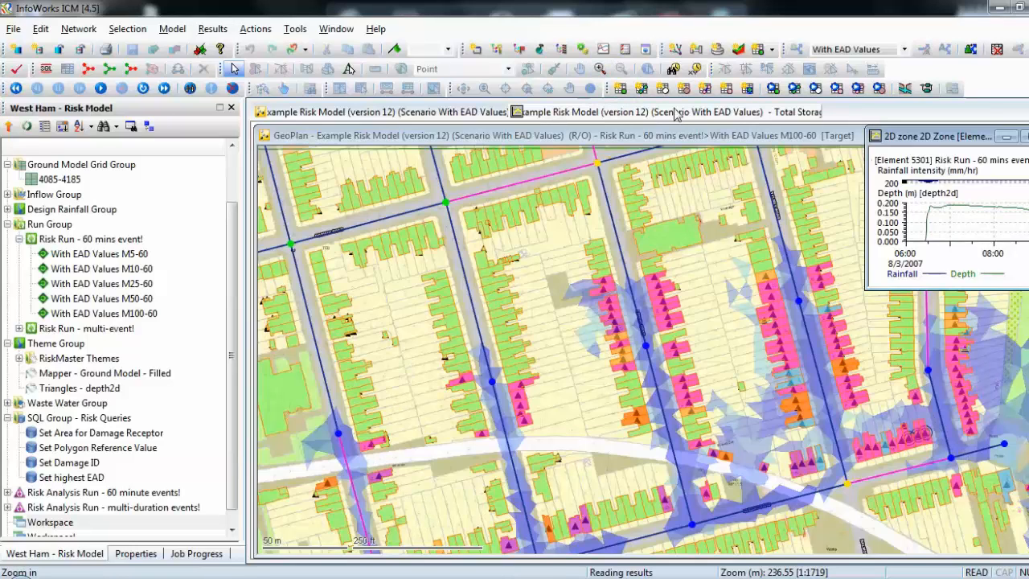
{"action": "left_click", "coordinate": [582, 71]}
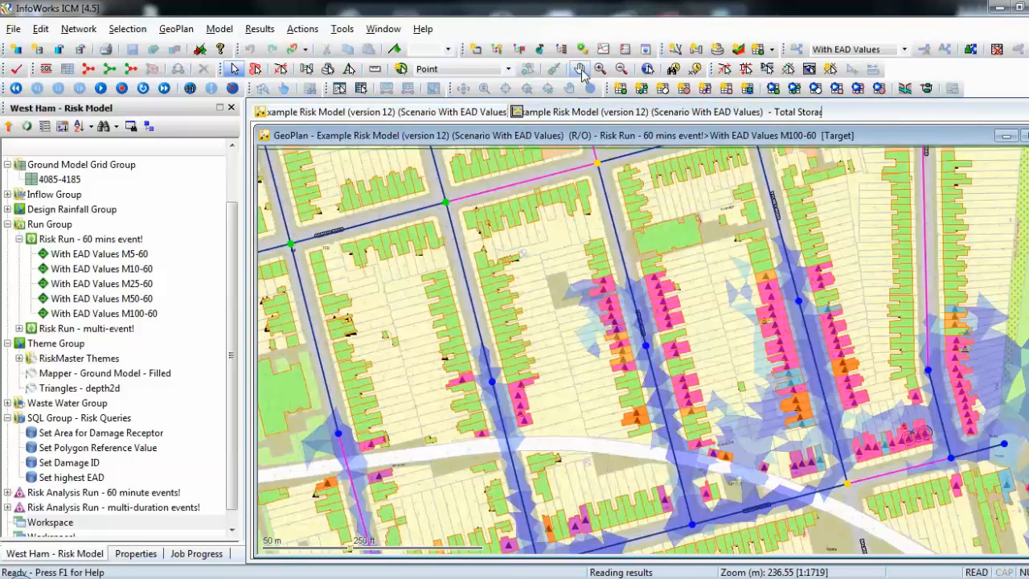
{"action": "left_click_drag", "start_coordinate": [550, 322], "coordinate": [719, 356]}
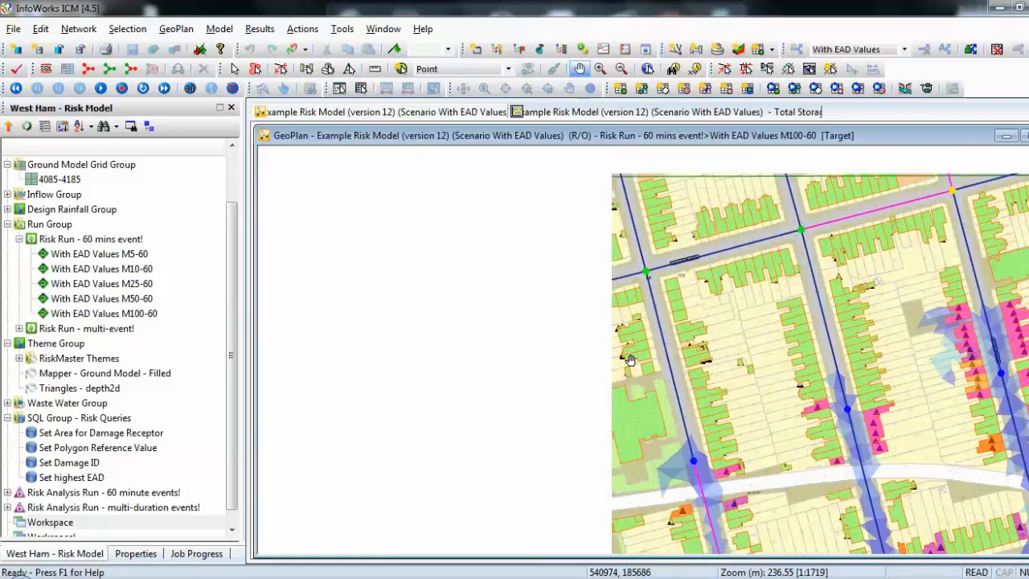
{"action": "left_click_drag", "start_coordinate": [563, 356], "coordinate": [817, 359]}
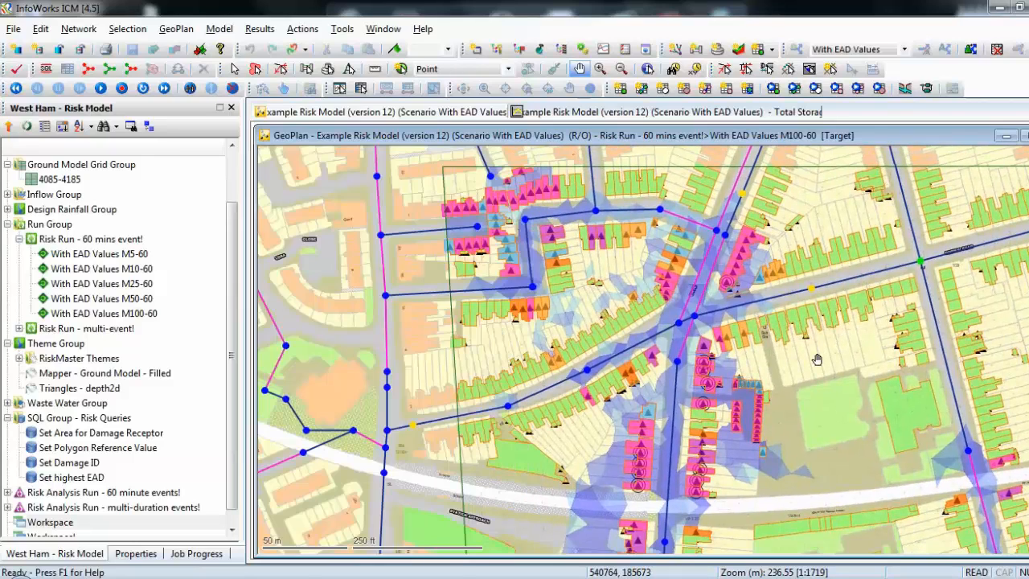
{"action": "scroll", "coordinate": [817, 359], "scroll_direction": "up", "scroll_amount": 2}
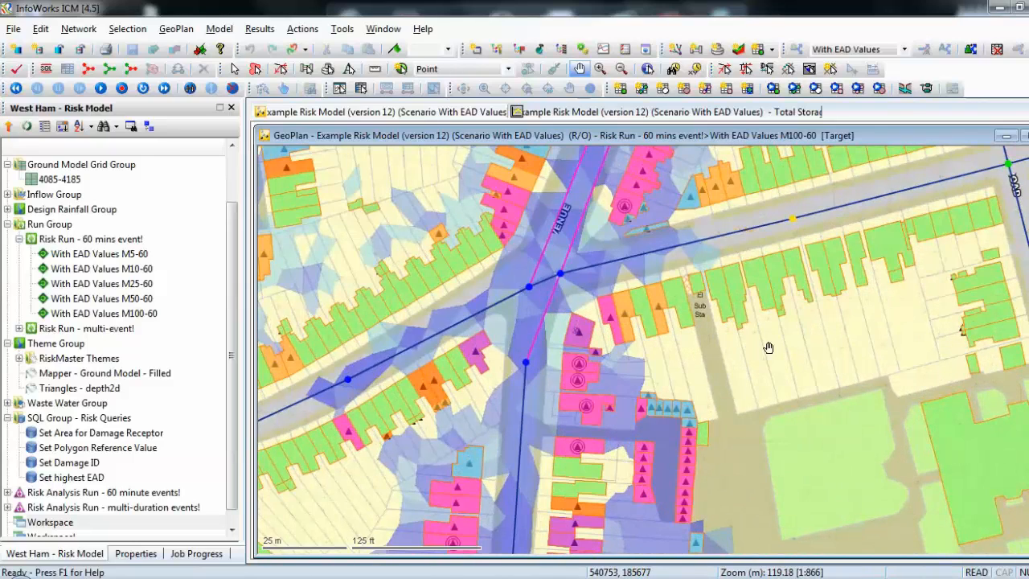
{"action": "left_click_drag", "start_coordinate": [769, 348], "coordinate": [764, 373]}
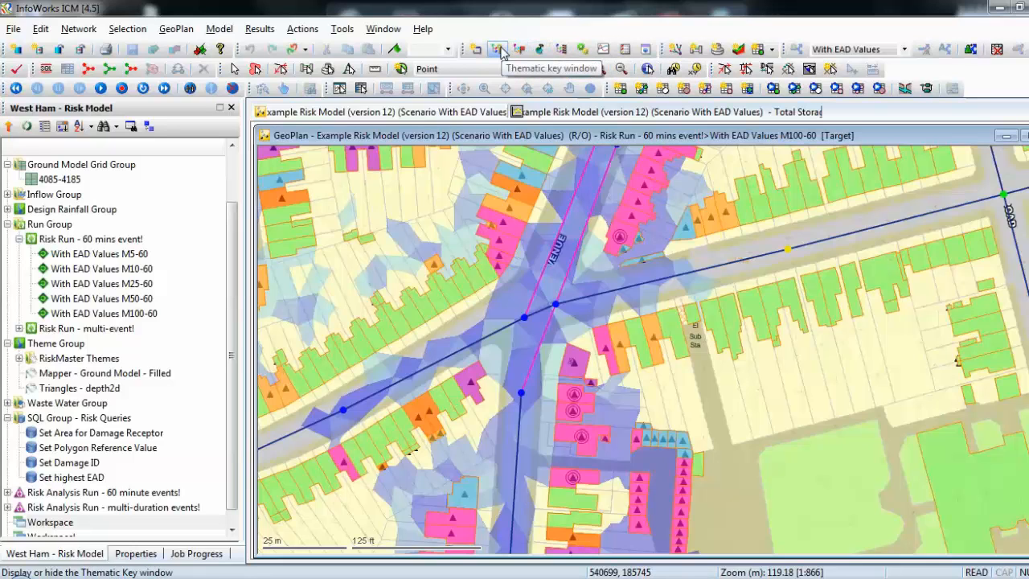
Display the thematic key, expand the porous polygon legend to examine return period colours, and hide the key.
{"action": "left_click", "coordinate": [500, 51]}
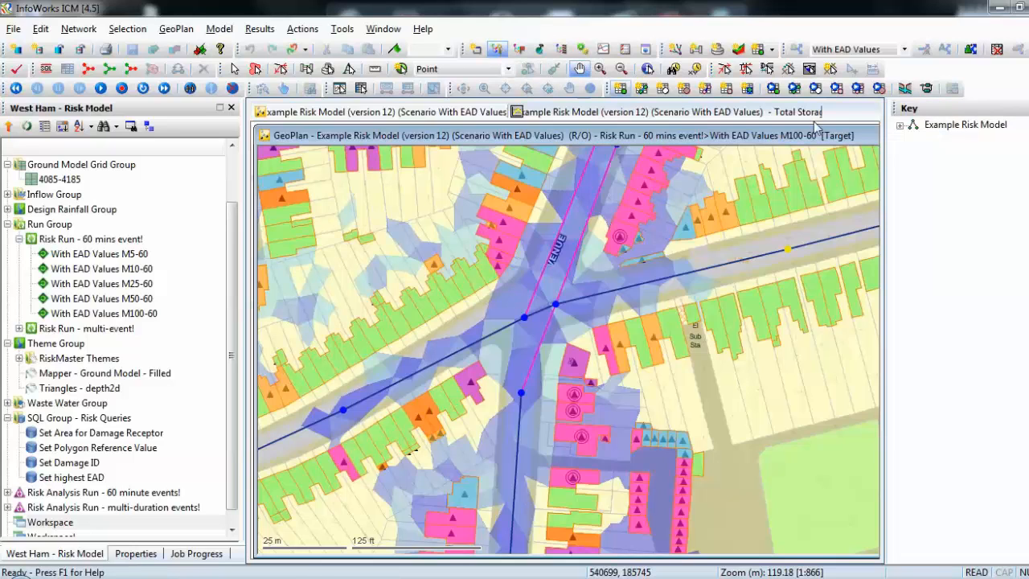
{"action": "left_click", "coordinate": [900, 127]}
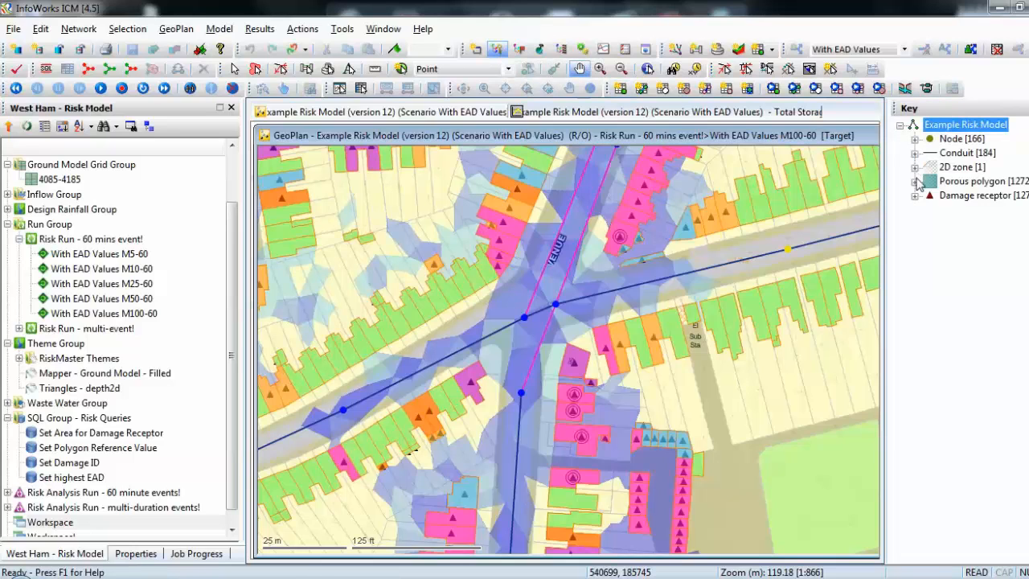
{"action": "left_click", "coordinate": [915, 182]}
{"action": "left_click", "coordinate": [929, 195]}
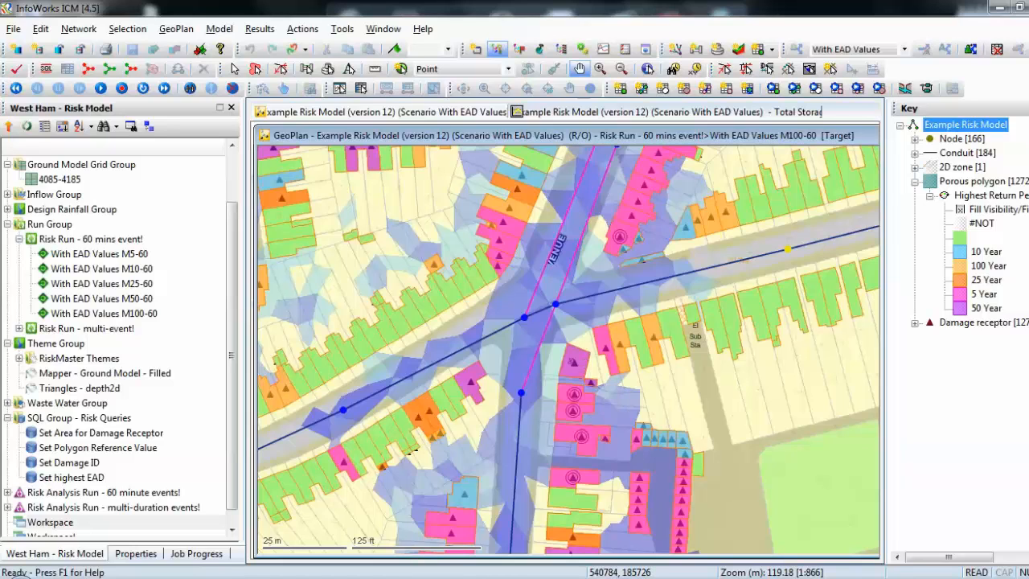
{"action": "left_click", "coordinate": [1028, 108]}
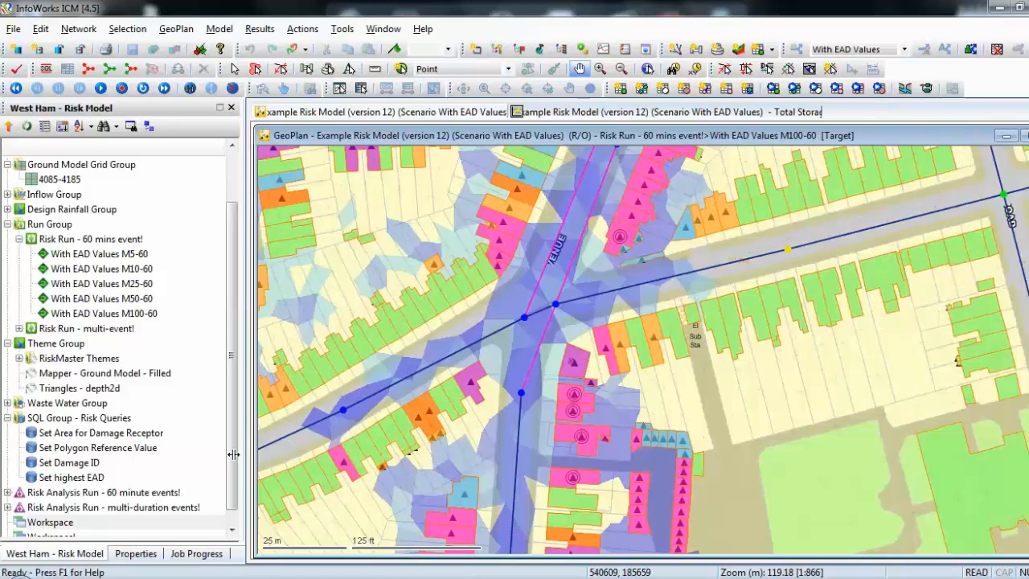
Expand the 60 minute events risk analysis run and open its risk analysis results.
{"action": "left_click", "coordinate": [7, 493]}
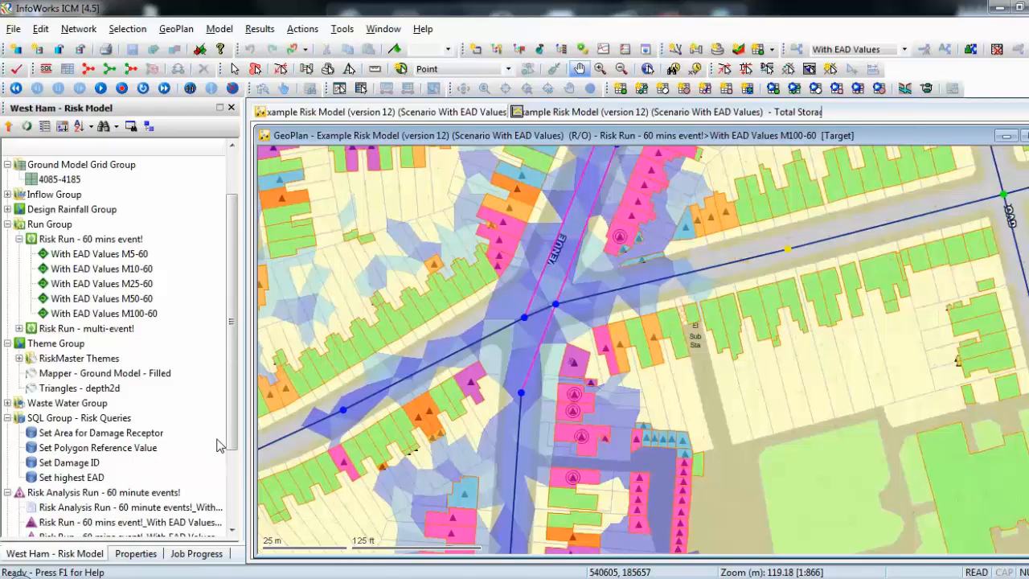
{"action": "scroll", "coordinate": [217, 445], "scroll_direction": "down", "scroll_amount": 3}
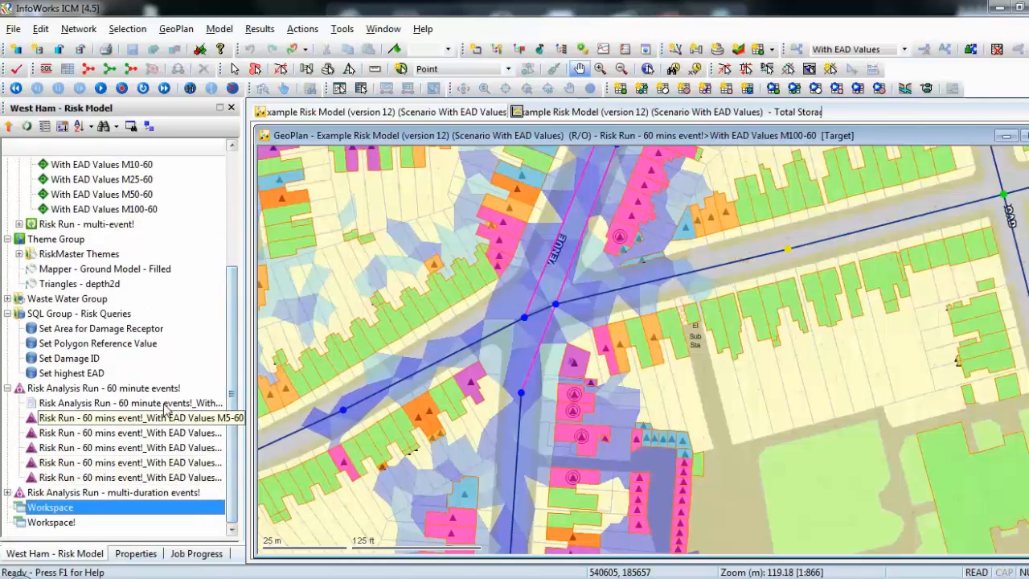
{"action": "mouse_move", "coordinate": [165, 407]}
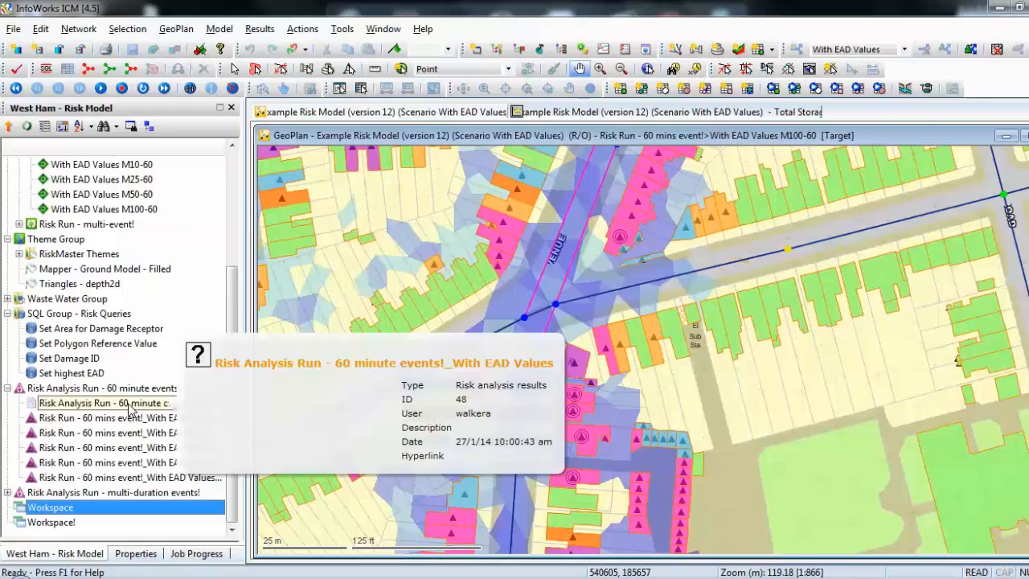
{"action": "double_click", "coordinate": [129, 408]}
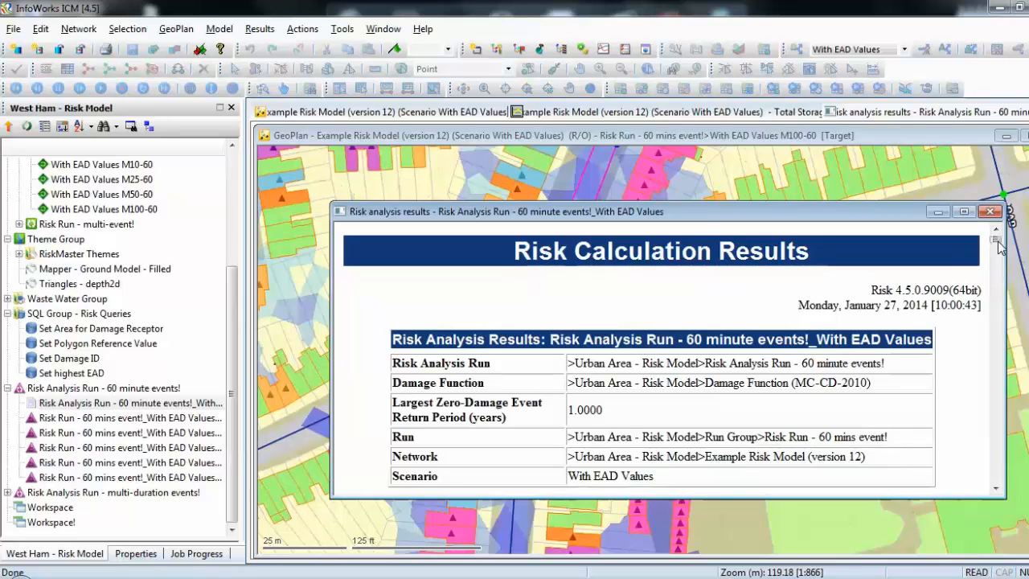
Scroll through the risk calculation results to examine damages per receptor, component and code.
{"action": "left_click", "coordinate": [996, 488]}
{"action": "left_click", "coordinate": [997, 491]}
{"action": "left_click", "coordinate": [995, 489]}
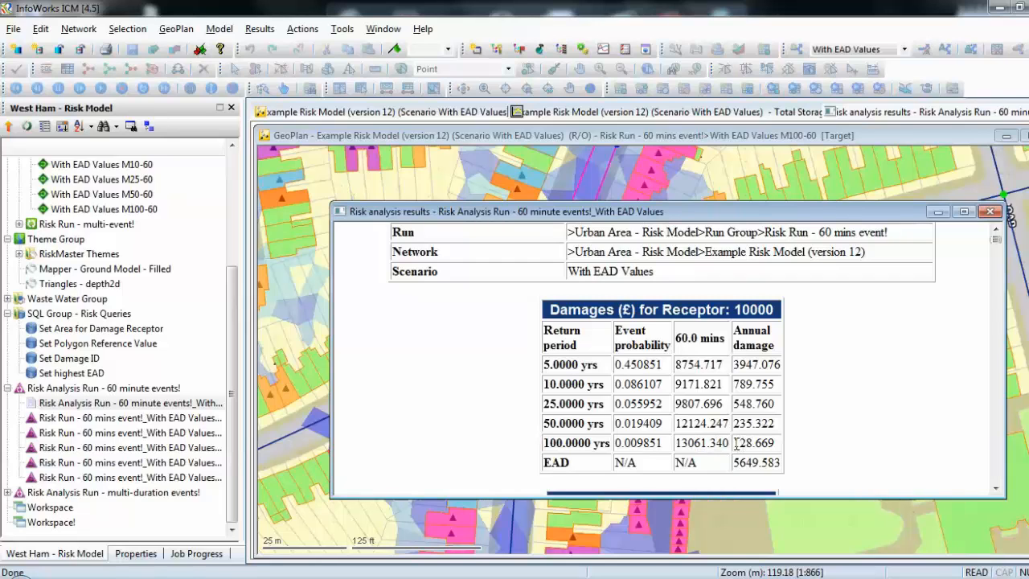
{"action": "double_click", "coordinate": [764, 443]}
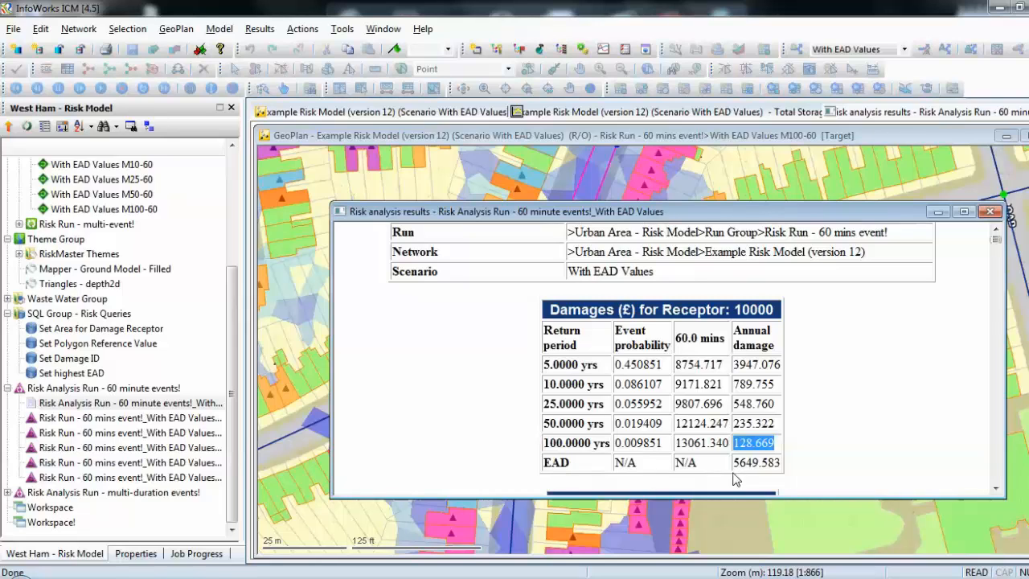
{"action": "left_click_drag", "start_coordinate": [734, 464], "coordinate": [778, 468]}
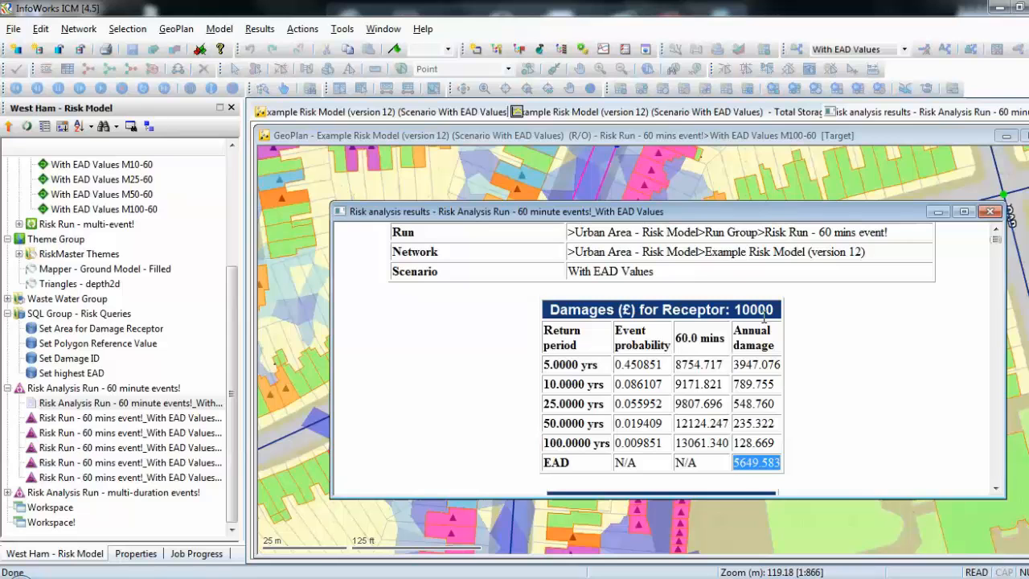
{"action": "left_click_drag", "start_coordinate": [995, 240], "coordinate": [994, 460]}
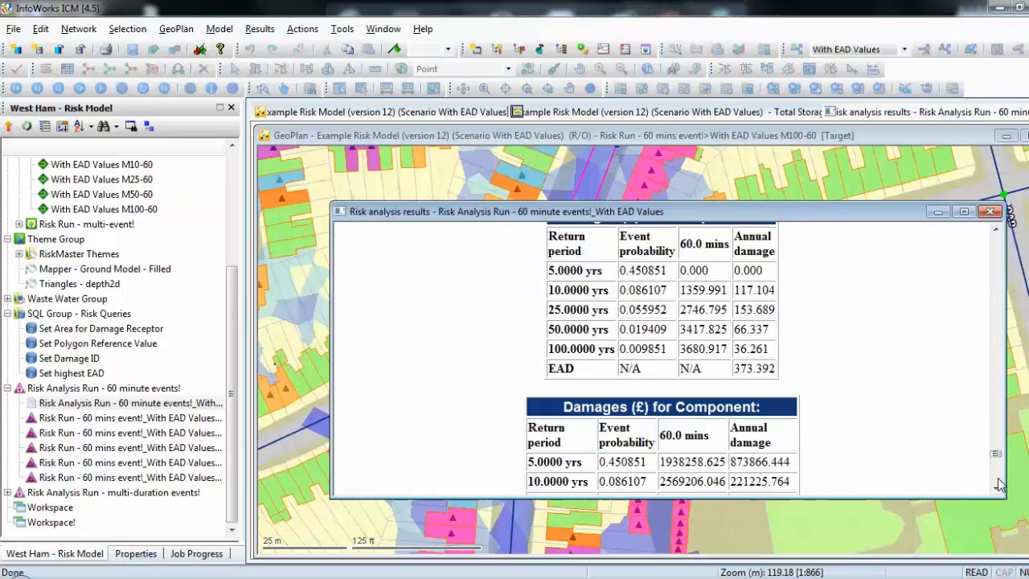
{"action": "left_click", "coordinate": [995, 488]}
{"action": "left_click_drag", "start_coordinate": [996, 488], "coordinate": [997, 492]}
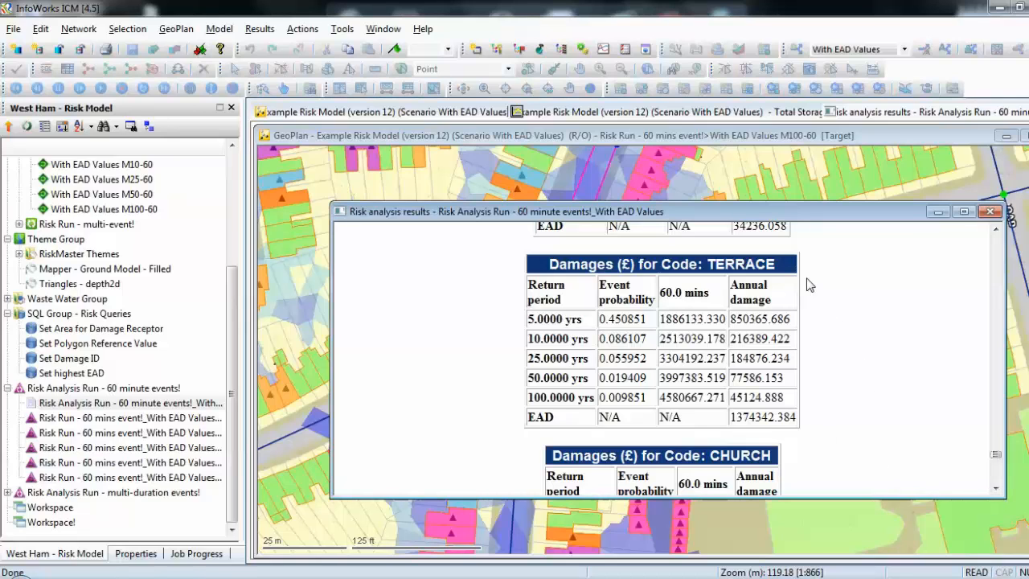
Scroll through the remaining code damage, total damage and inundation depth tables, then close the risk analysis results window.
{"action": "left_click", "coordinate": [997, 488]}
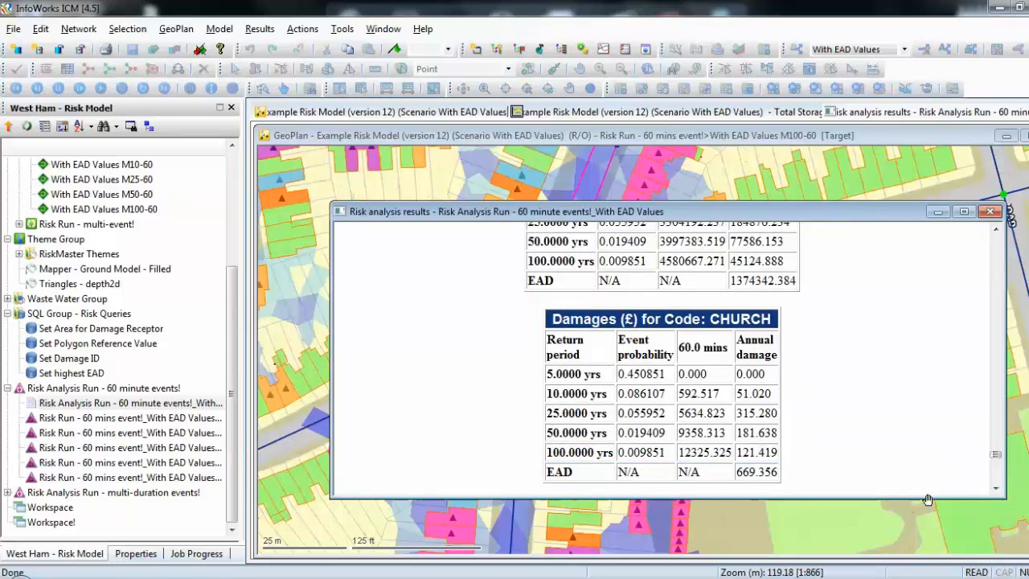
{"action": "left_click_drag", "start_coordinate": [996, 456], "coordinate": [996, 489]}
{"action": "left_click", "coordinate": [996, 488]}
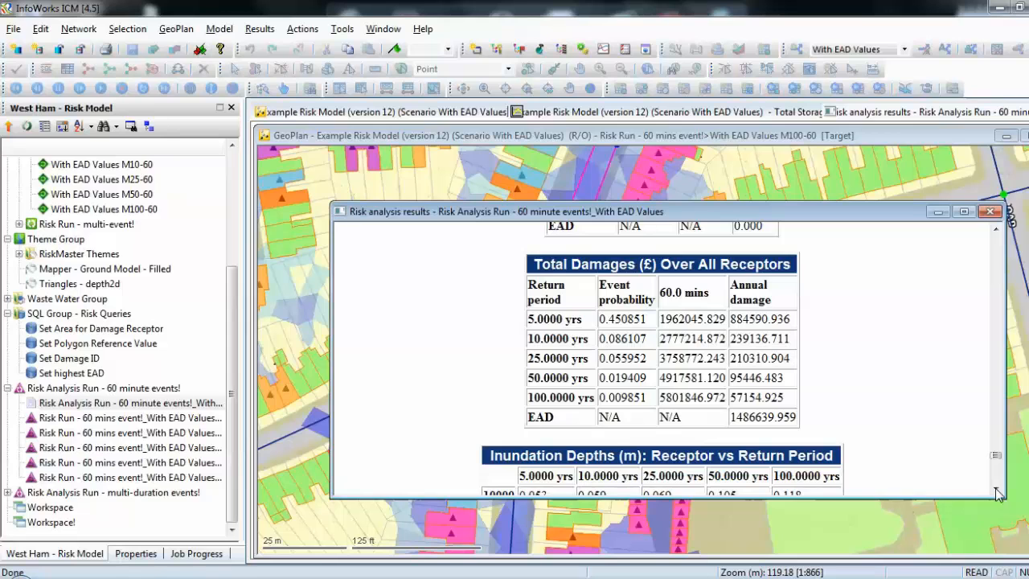
{"action": "left_click", "coordinate": [997, 493]}
{"action": "left_click_drag", "start_coordinate": [997, 492], "coordinate": [997, 493]}
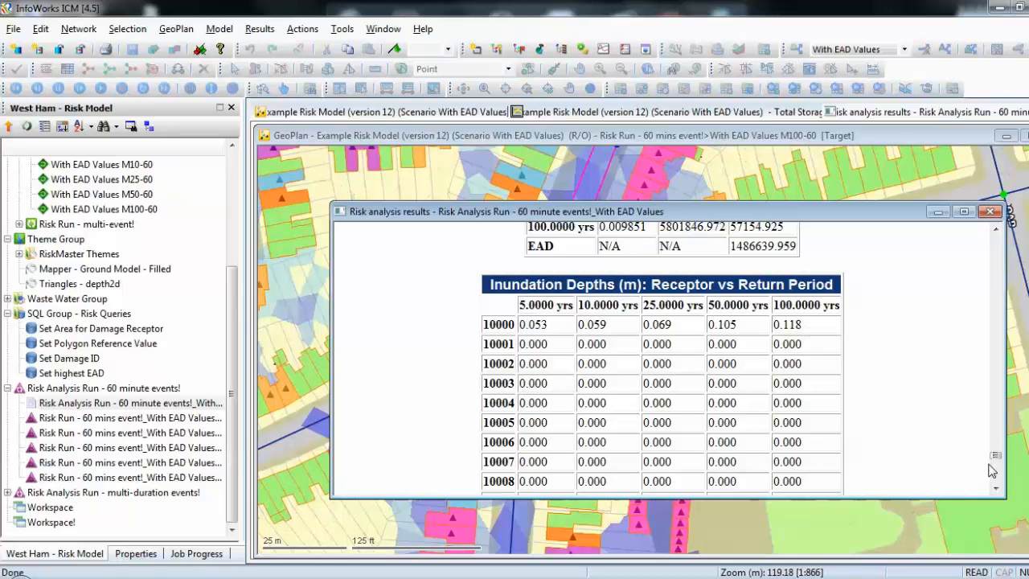
{"action": "left_click_drag", "start_coordinate": [997, 459], "coordinate": [998, 484]}
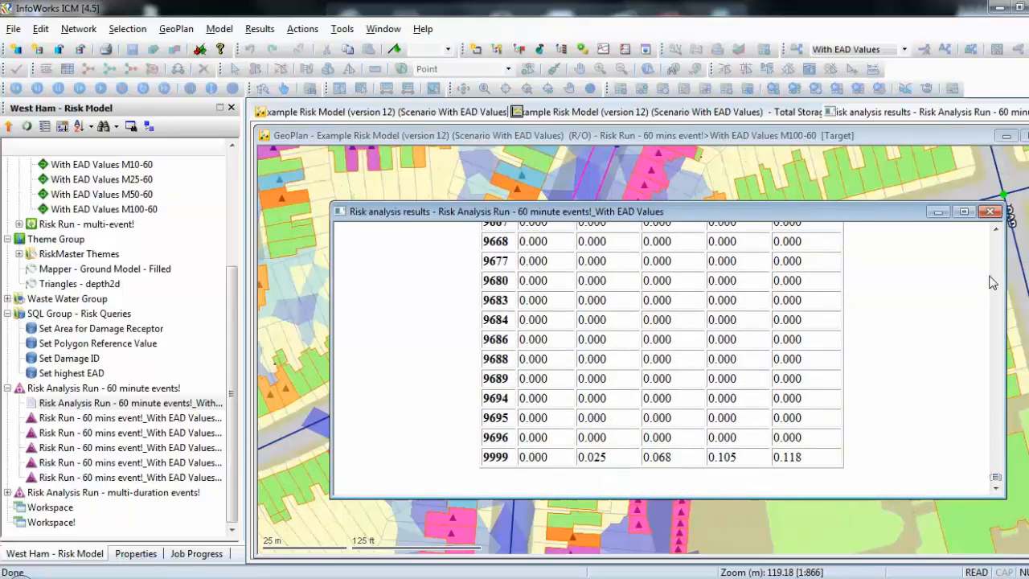
{"action": "left_click", "coordinate": [991, 211]}
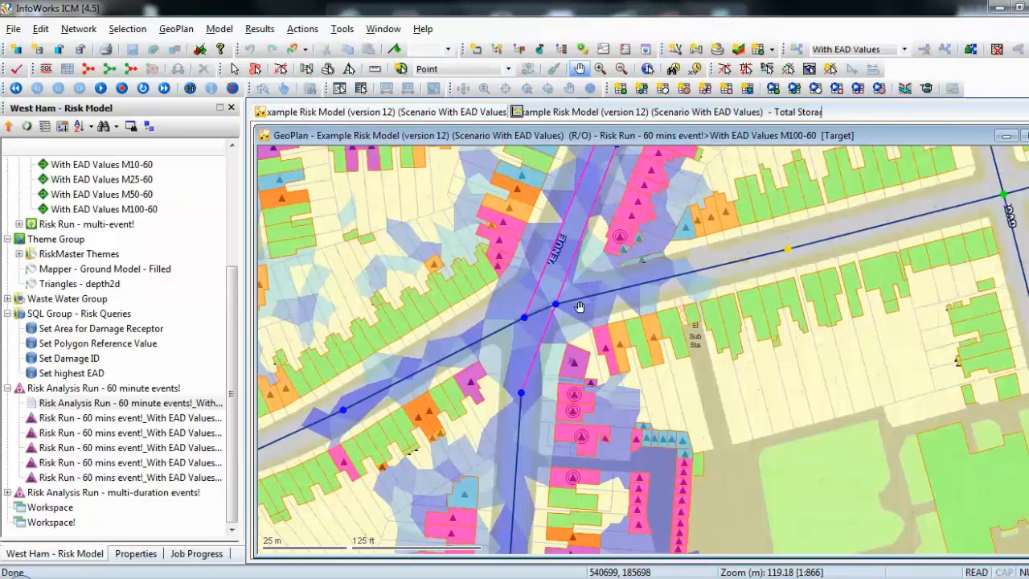
Inspect the properties of porous polygon 4562 on the GeoPlan, including its user-defined fields, and return to the model tree.
{"action": "left_click", "coordinate": [647, 70]}
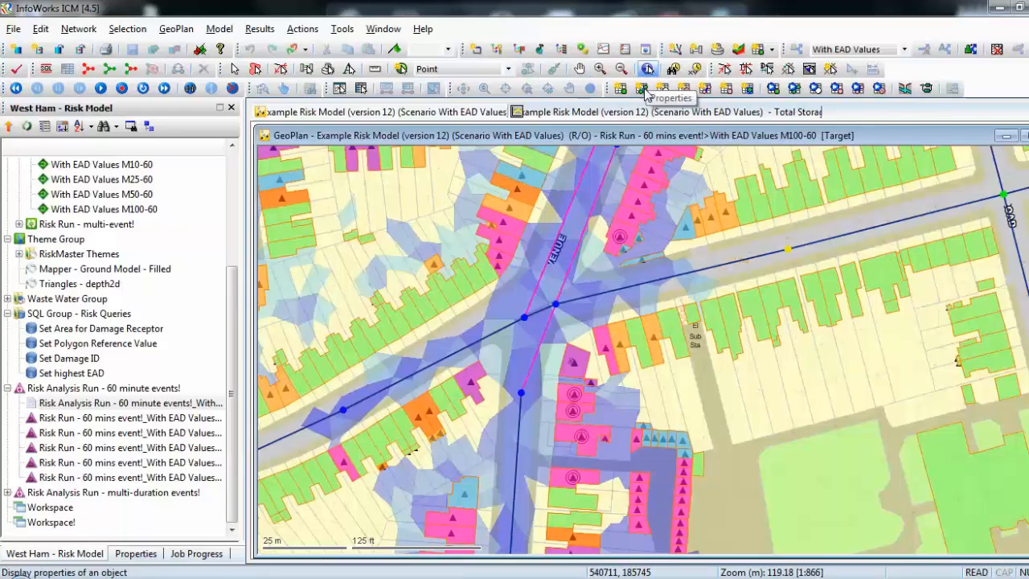
{"action": "left_click", "coordinate": [584, 362]}
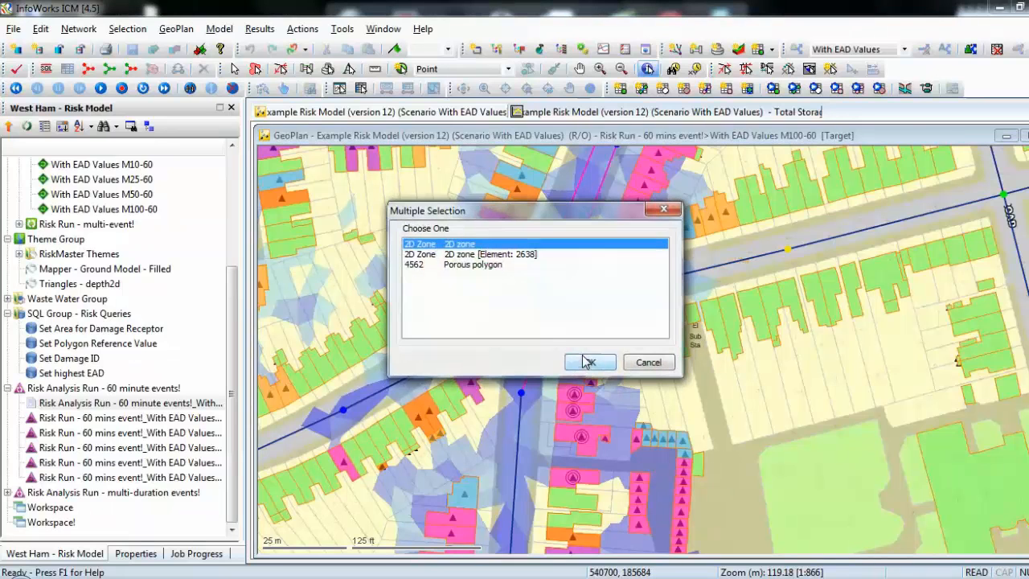
{"action": "left_click", "coordinate": [489, 265]}
{"action": "left_click", "coordinate": [605, 368]}
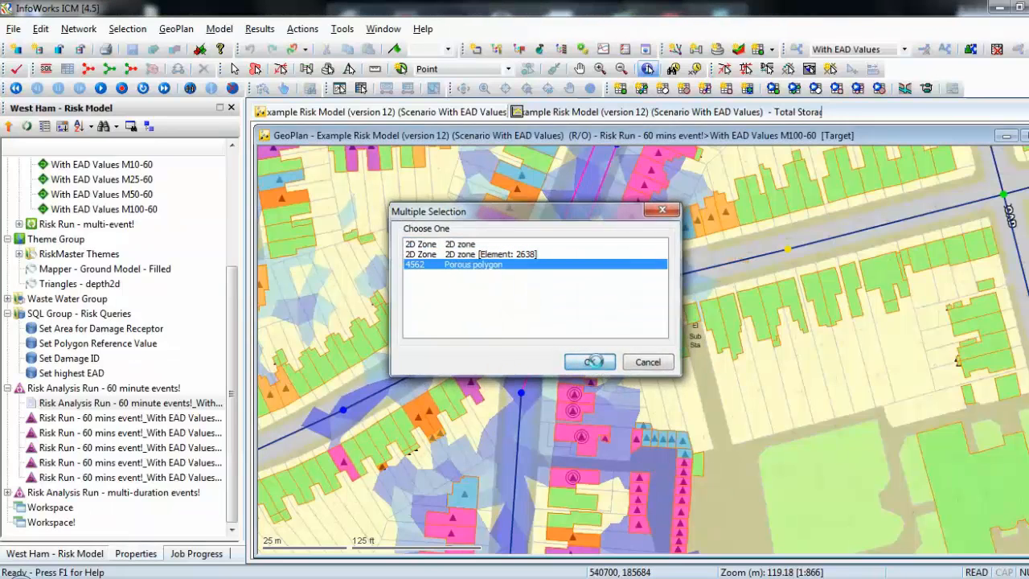
{"action": "left_click", "coordinate": [8, 323]}
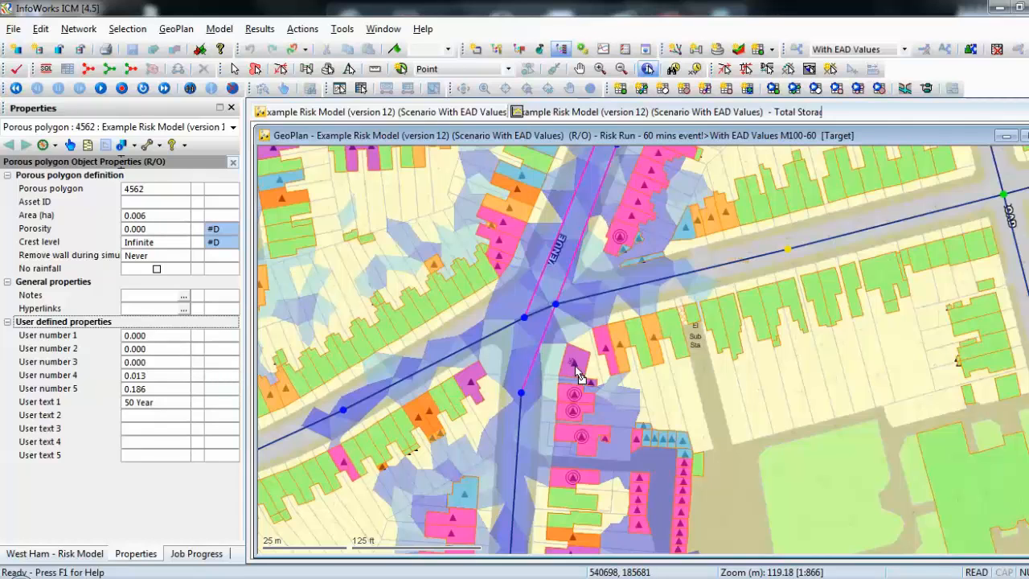
{"action": "mouse_move", "coordinate": [576, 368]}
{"action": "left_click", "coordinate": [67, 558]}
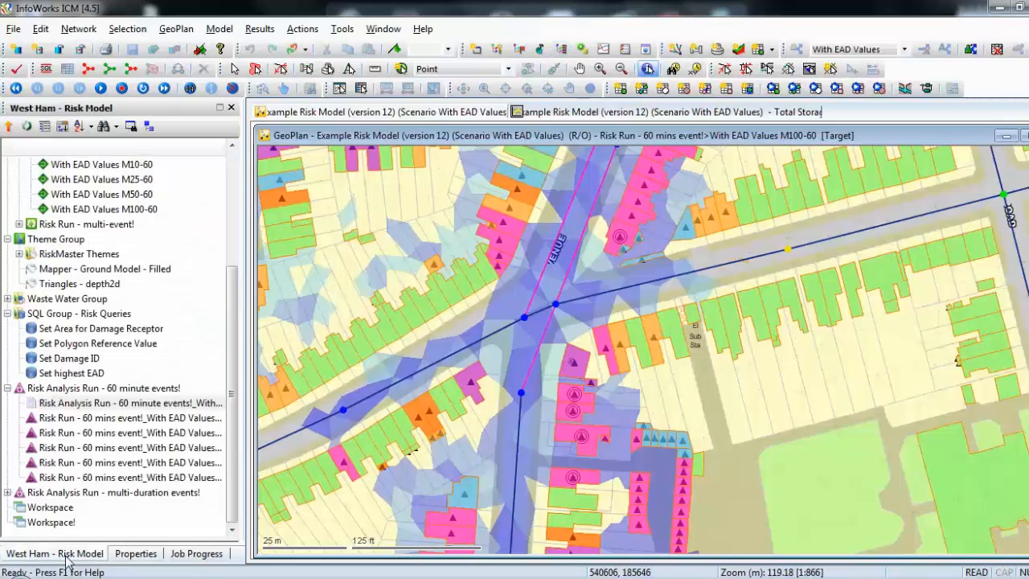
Open the CSV export for the 60 minute events risk analysis results and tick Receptor Damages, Code Damages and Inundation Depth Results.
{"action": "right_click", "coordinate": [133, 408]}
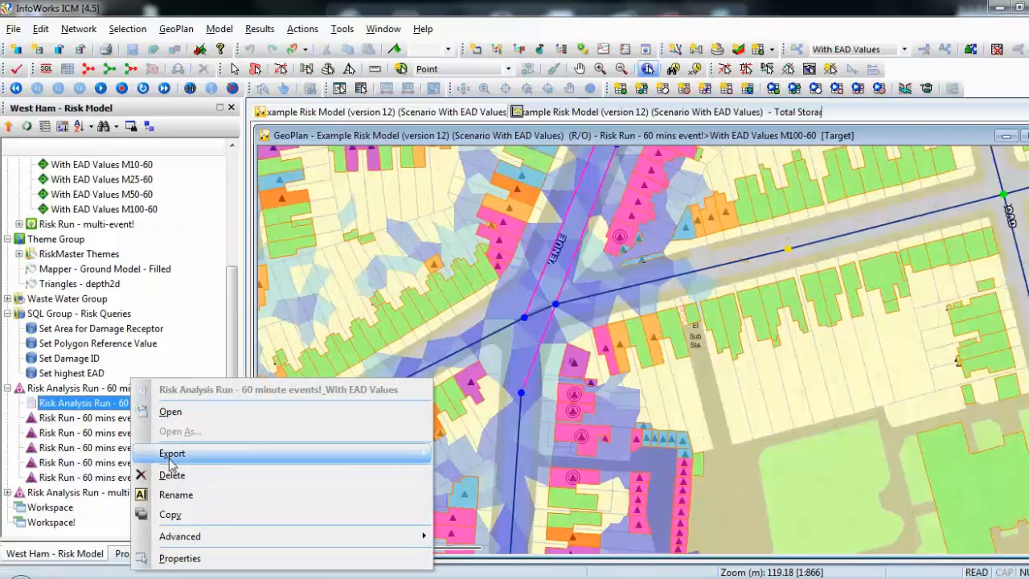
{"action": "mouse_move", "coordinate": [185, 457]}
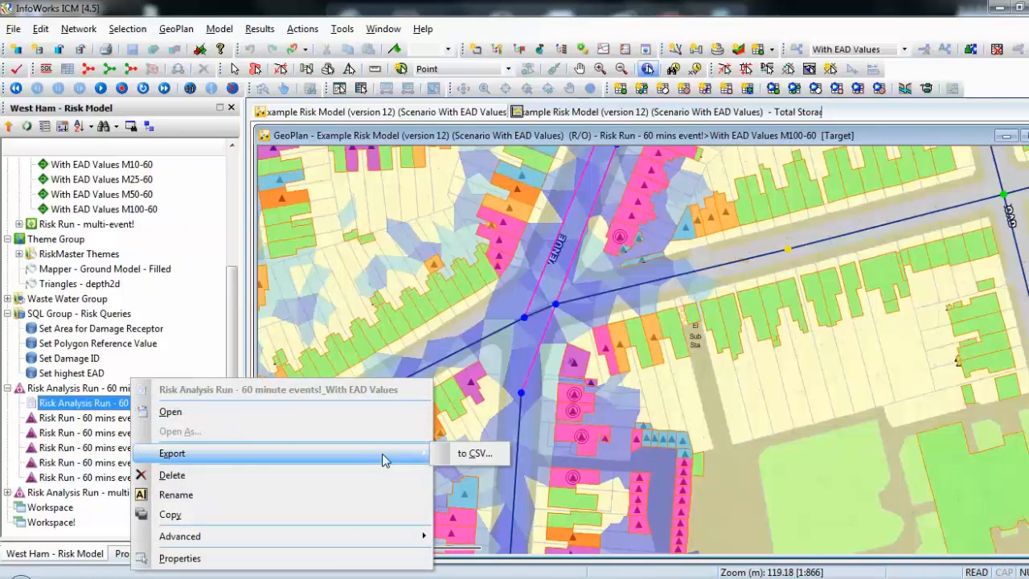
{"action": "left_click", "coordinate": [475, 453]}
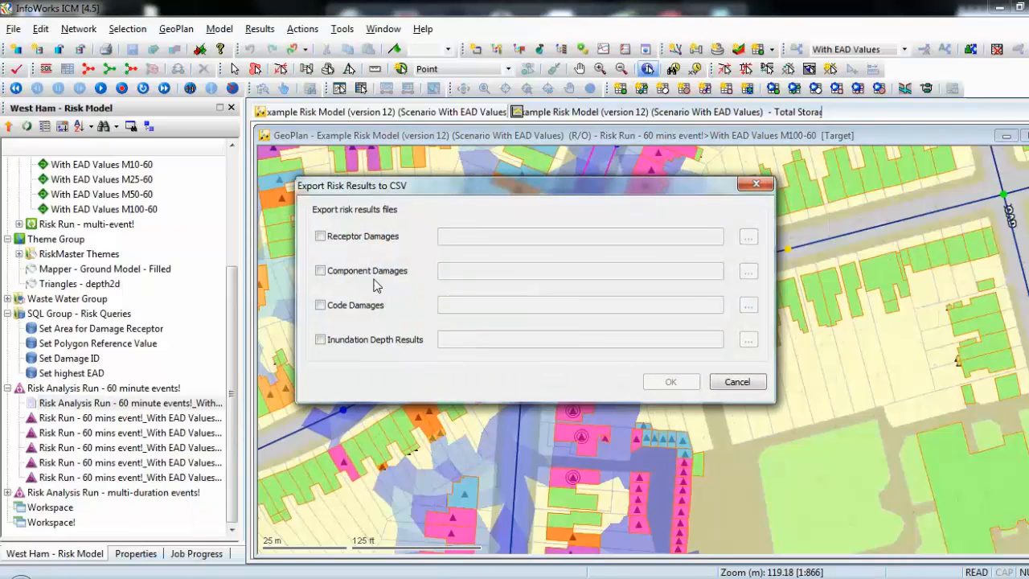
{"action": "left_click", "coordinate": [321, 238]}
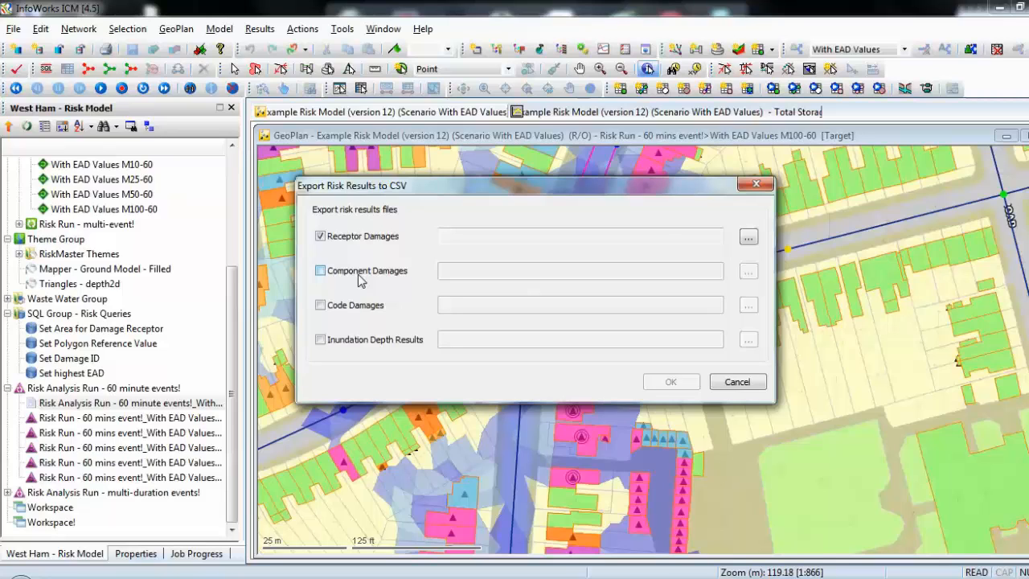
{"action": "left_click", "coordinate": [321, 306]}
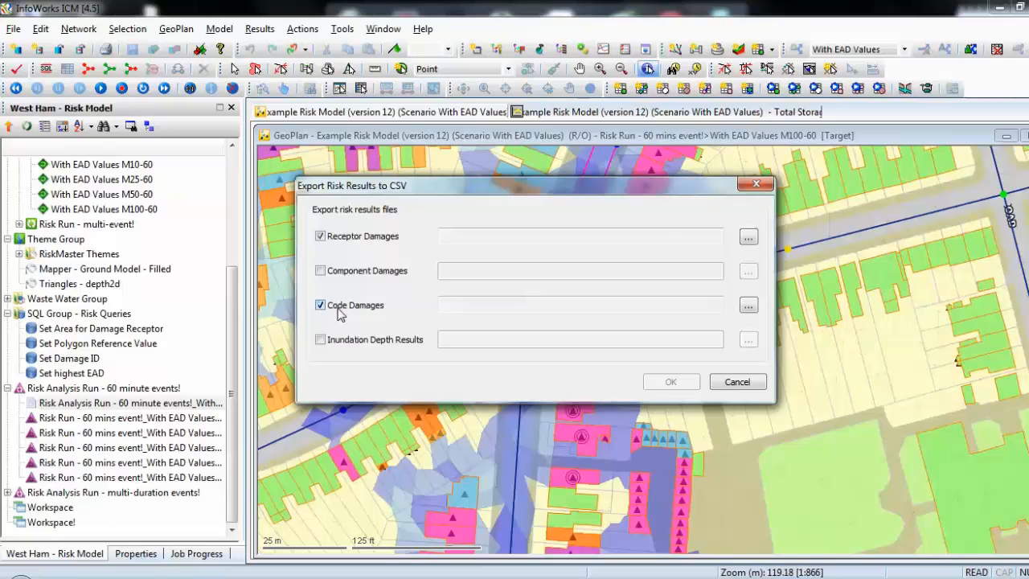
{"action": "left_click", "coordinate": [321, 340]}
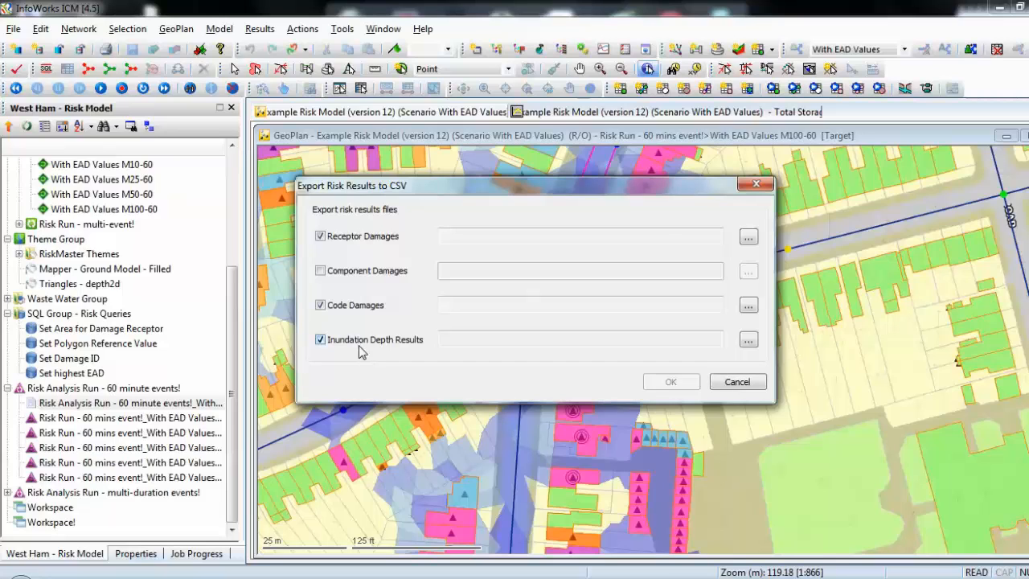
{"action": "left_click", "coordinate": [744, 385]}
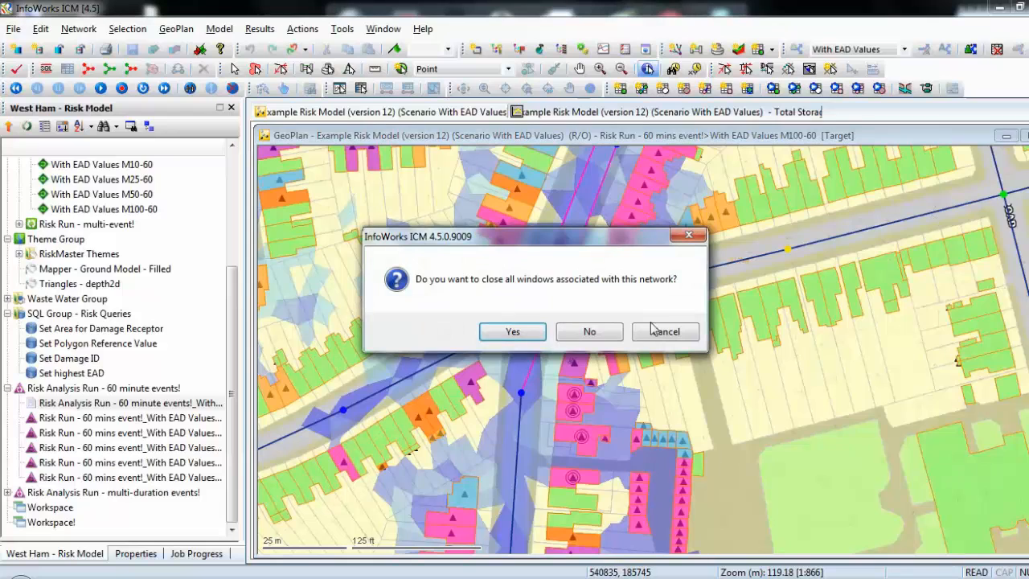
Close all windows associated with the network.
{"action": "left_click", "coordinate": [515, 336]}
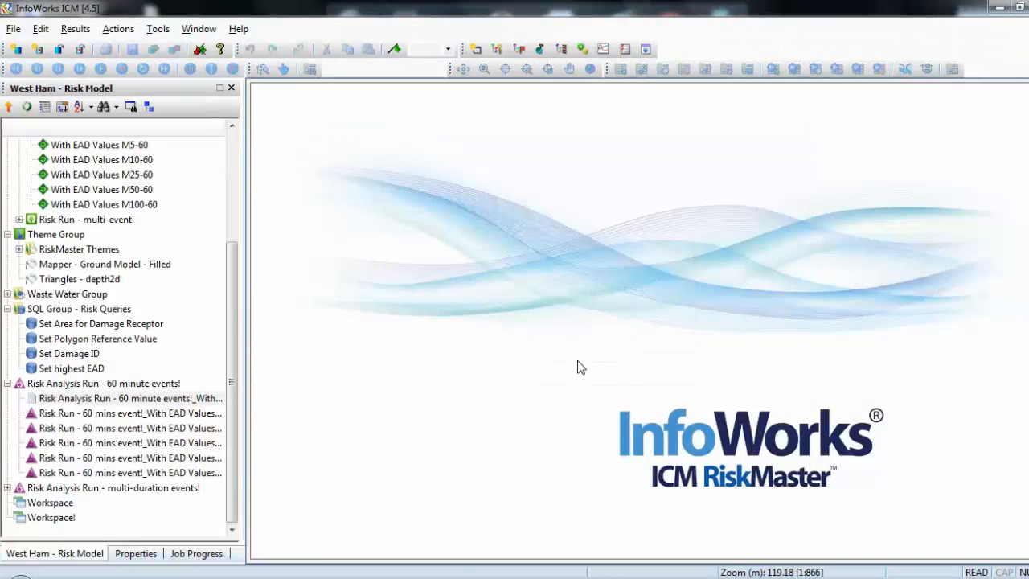